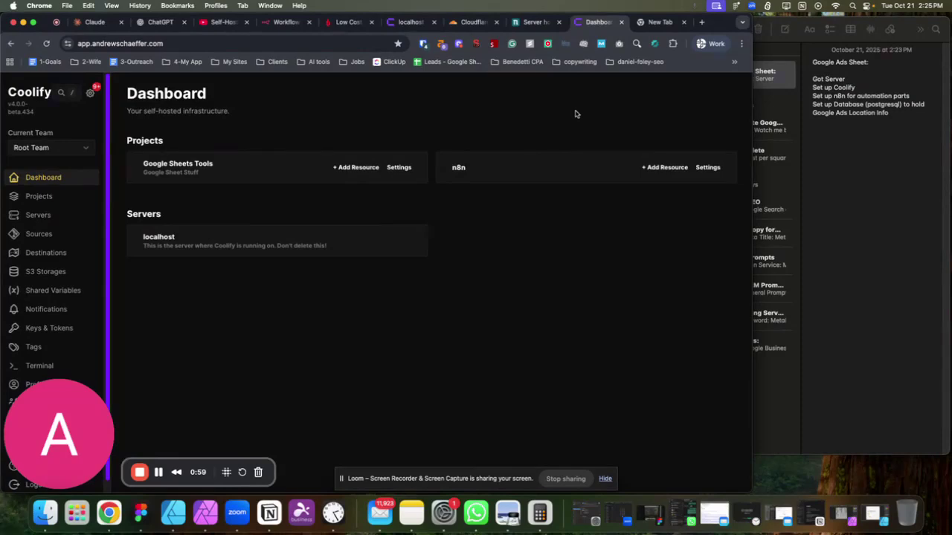
Switch to netcup's server hosting page and open the list of root server plans.
click(535, 22)
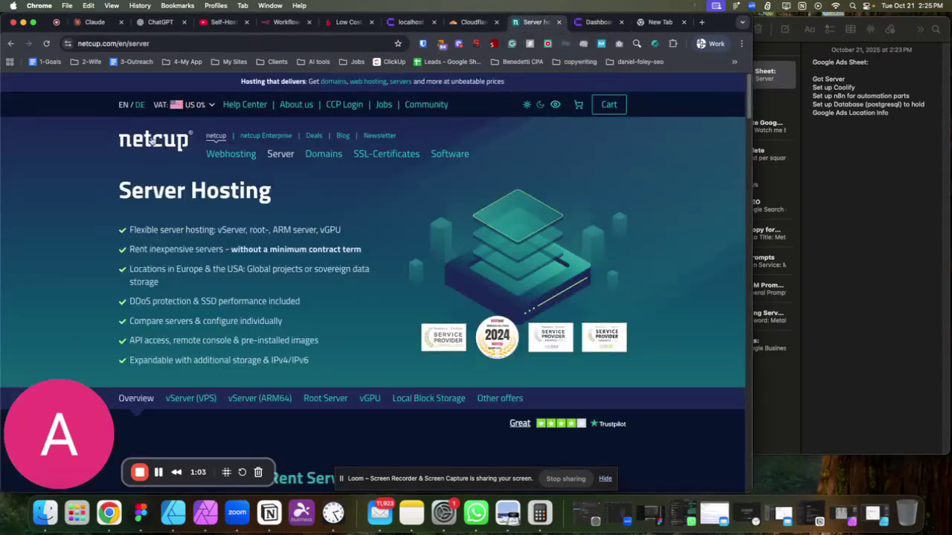
scroll(440, 197, down, 10)
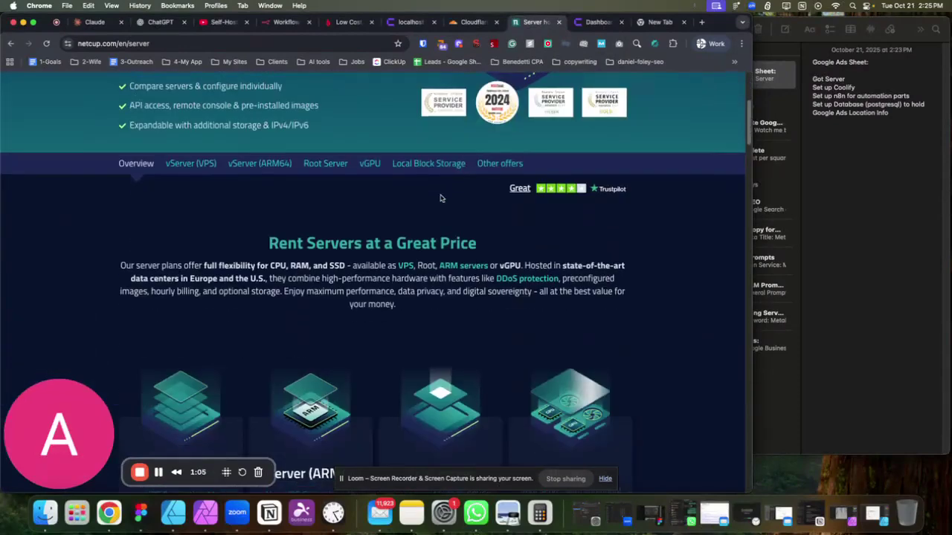
scroll(506, 234, up, 2)
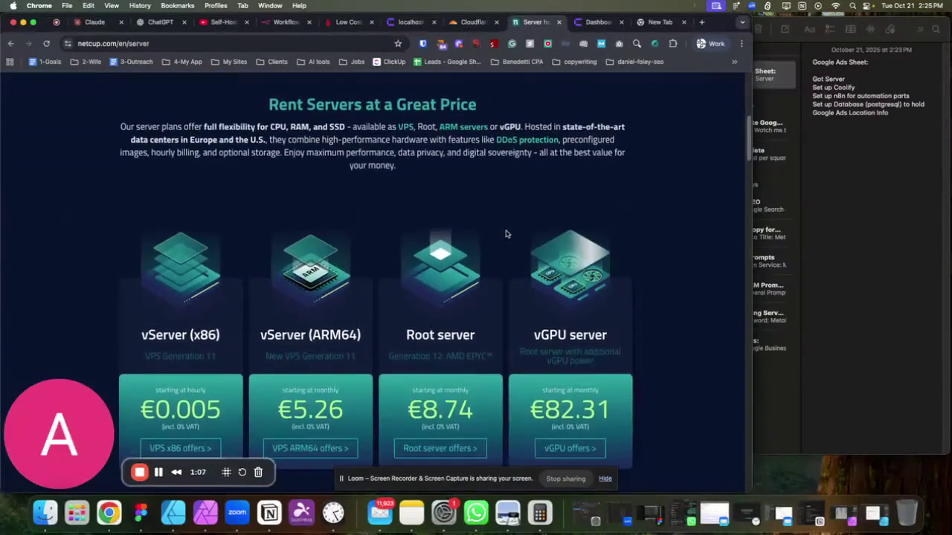
scroll(506, 234, down, 1)
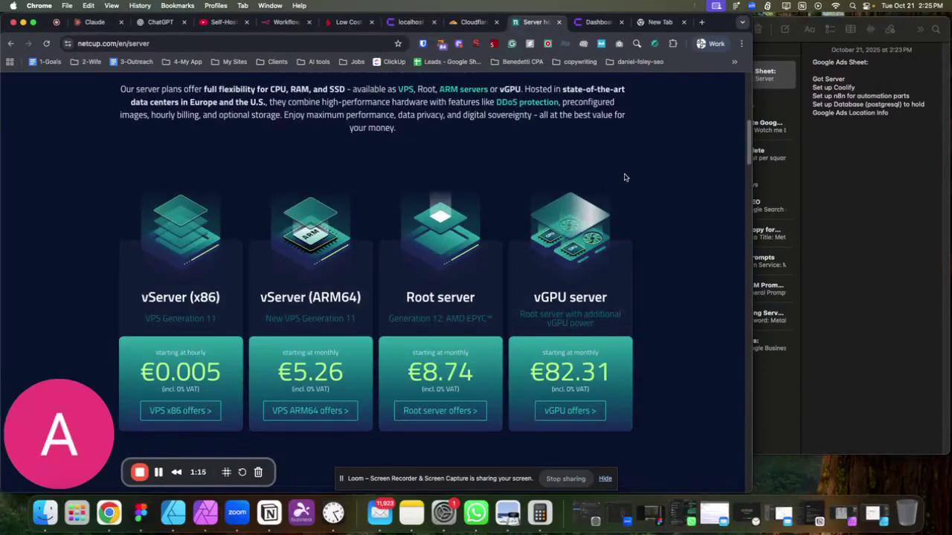
click(450, 417)
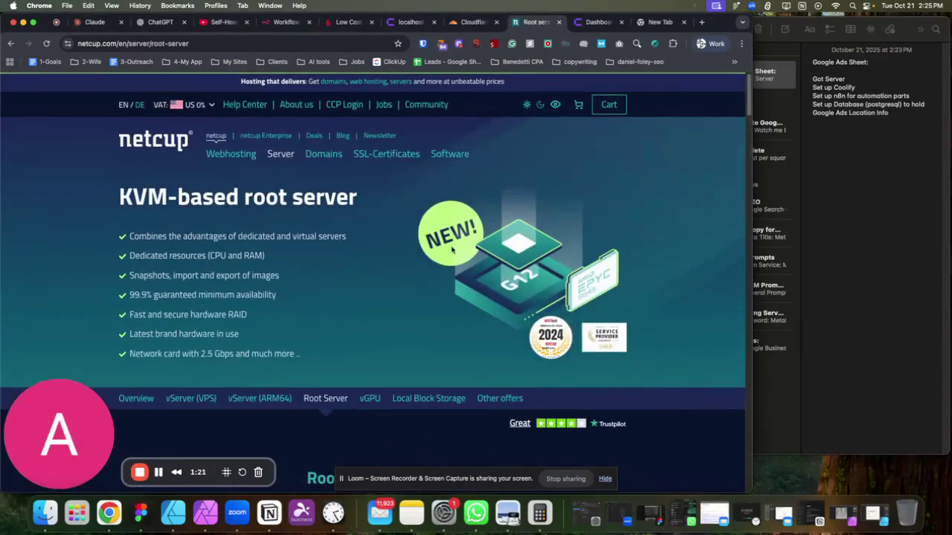
scroll(451, 250, down, 5)
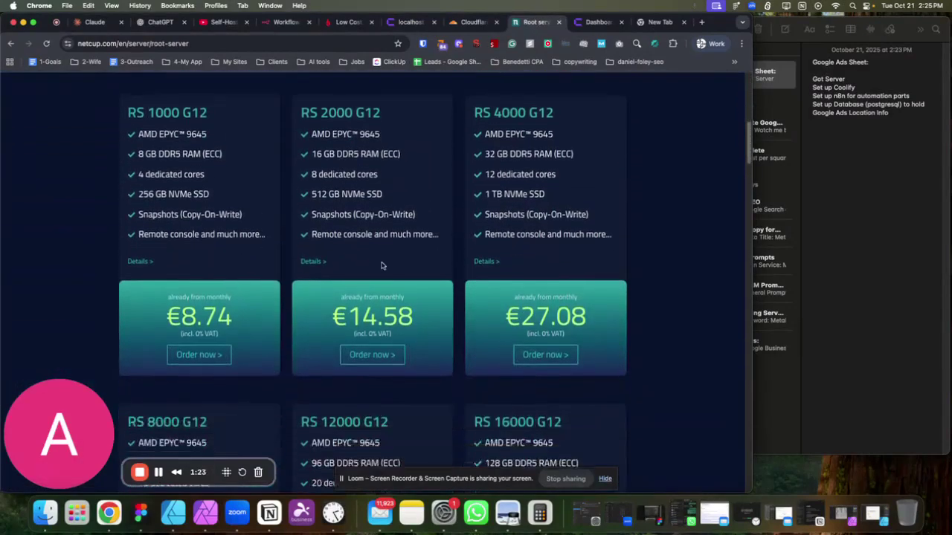
Open the order page for the RS 1000 G12 root server and review its configuration, product details and further products.
click(206, 356)
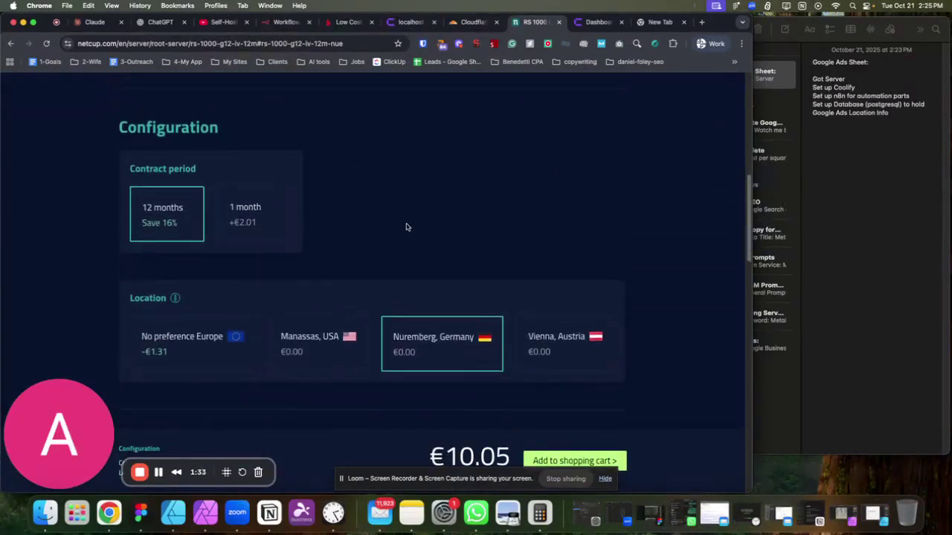
scroll(406, 227, down, 3)
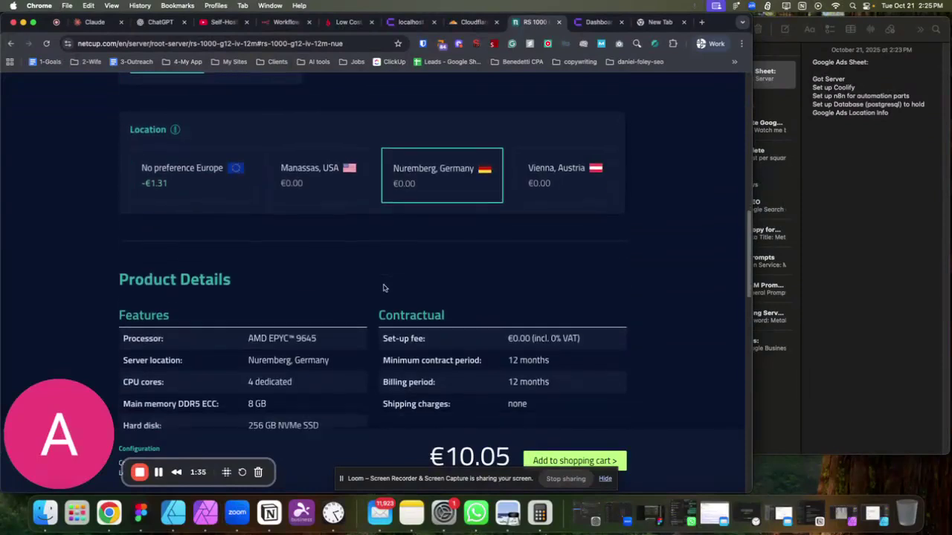
scroll(382, 287, down, 2)
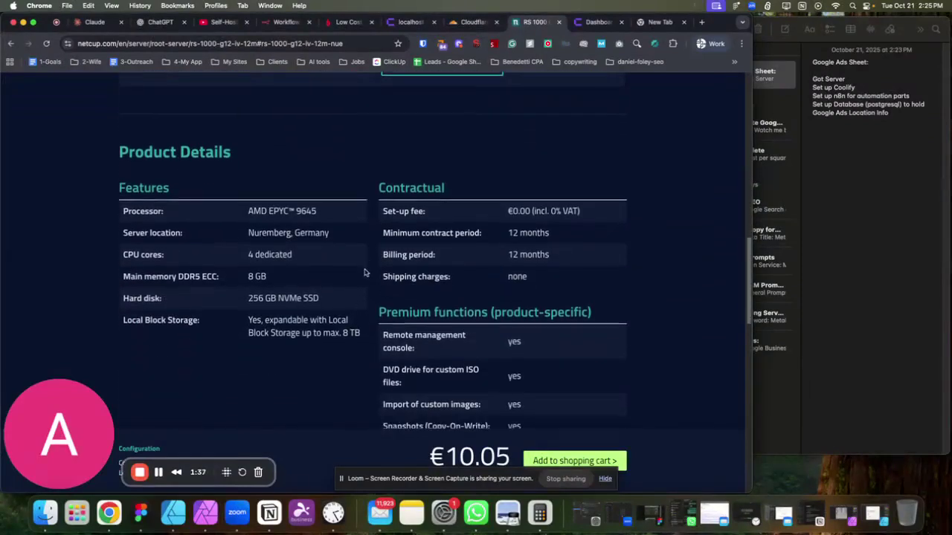
scroll(366, 272, down, 3)
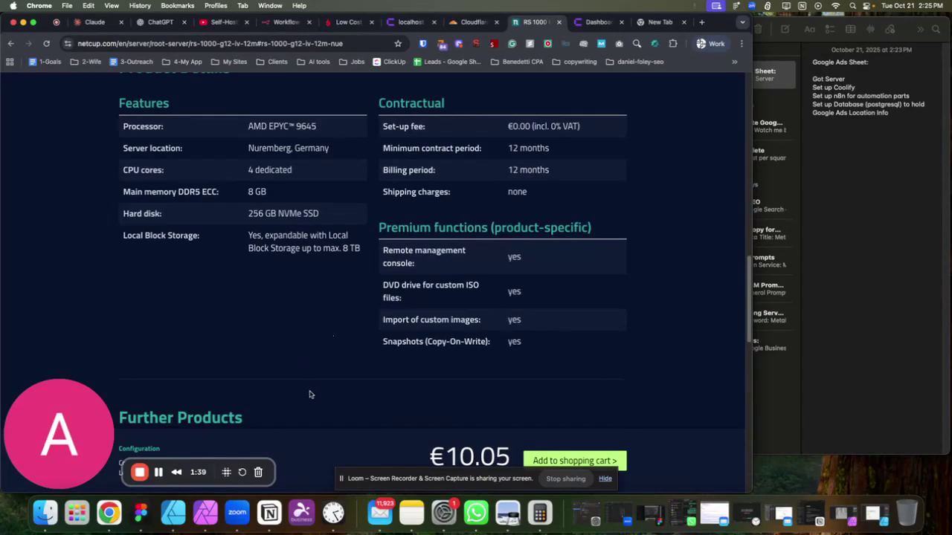
scroll(340, 379, down, 5)
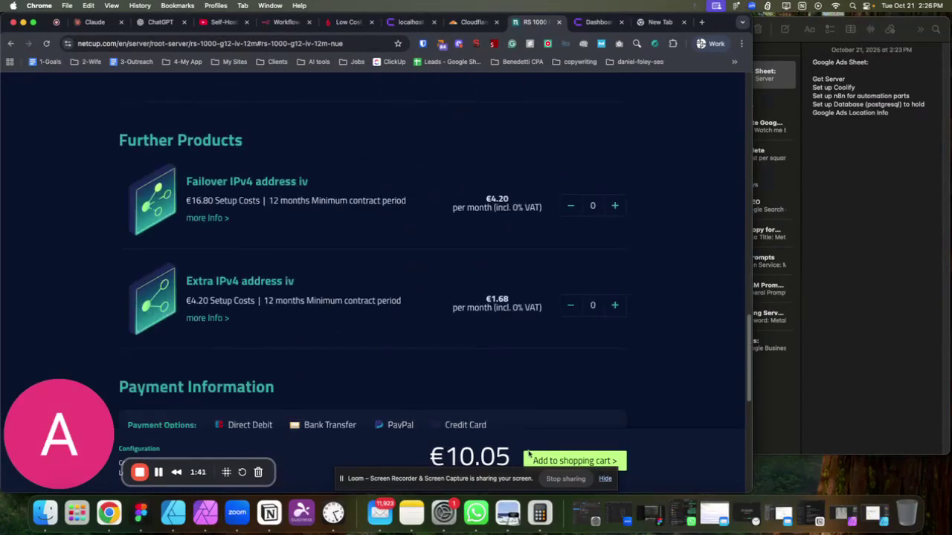
scroll(422, 381, down, 1)
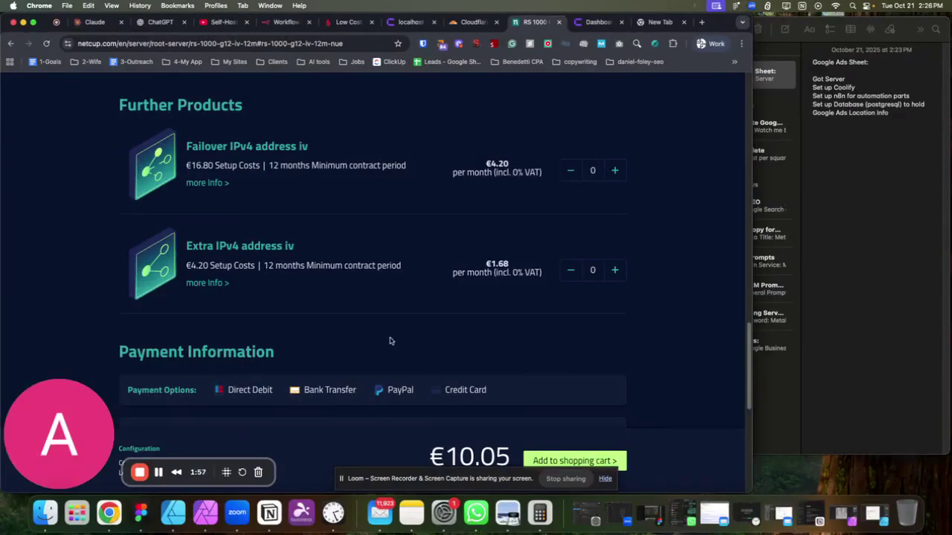
scroll(390, 341, up, 10)
scroll(388, 323, down, 3)
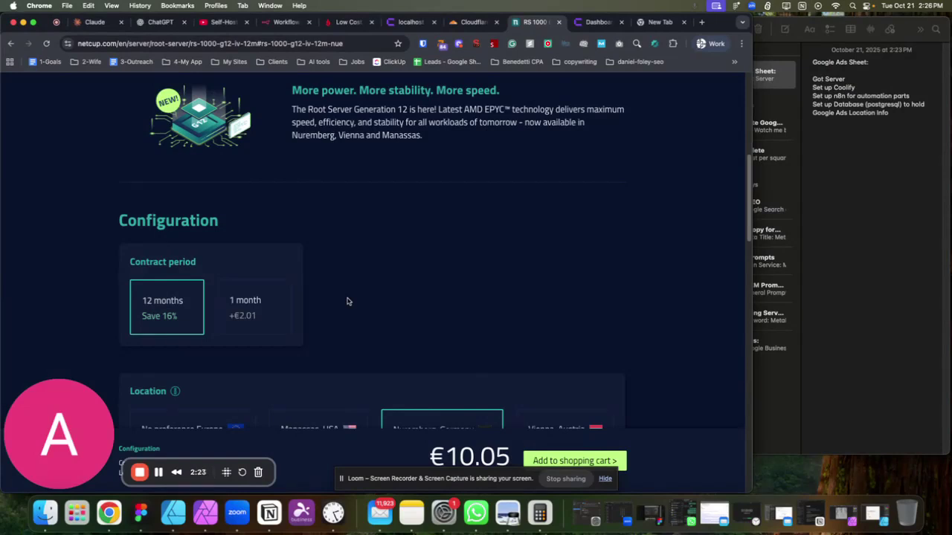
Search the web for coolify, open the Coolify website and examine its headline and hosting options.
click(580, 23)
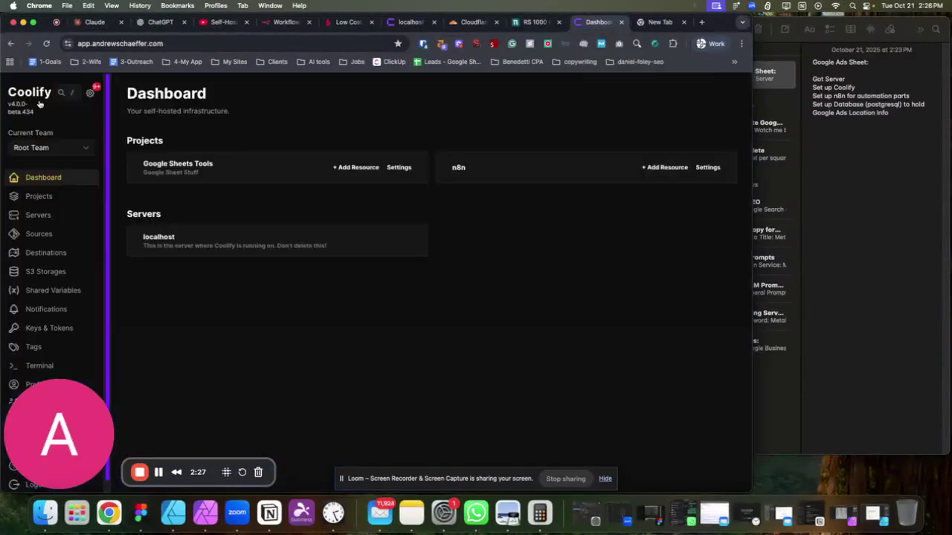
click(658, 23)
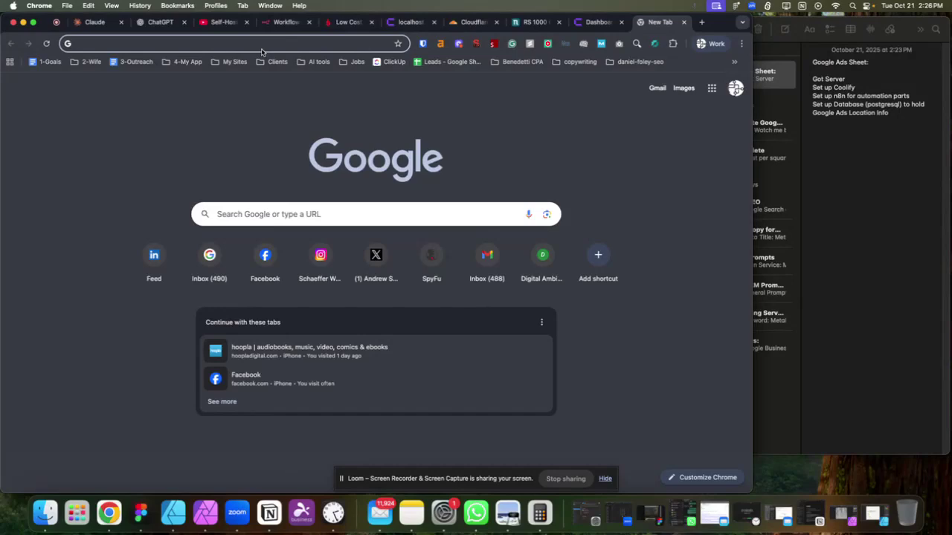
text(coolify)
key(Delete)
key(Return)
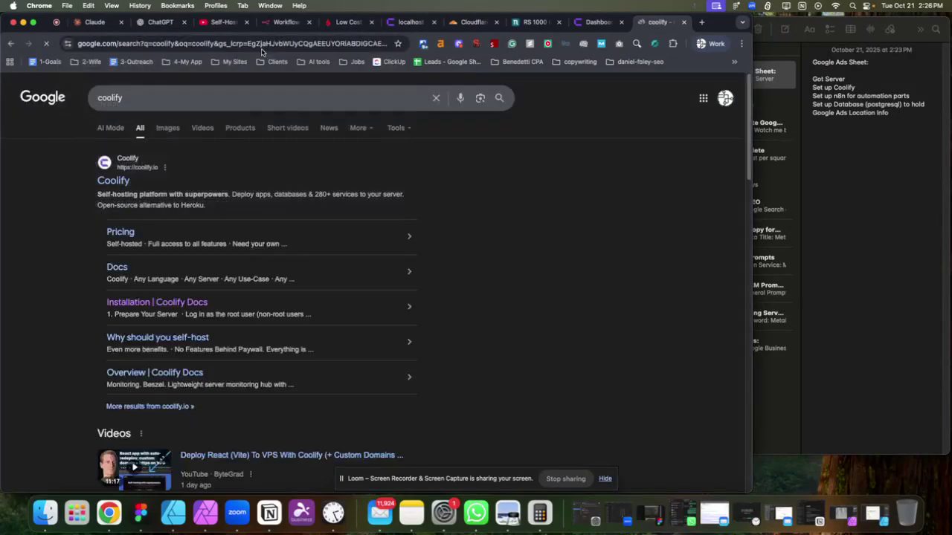
click(113, 180)
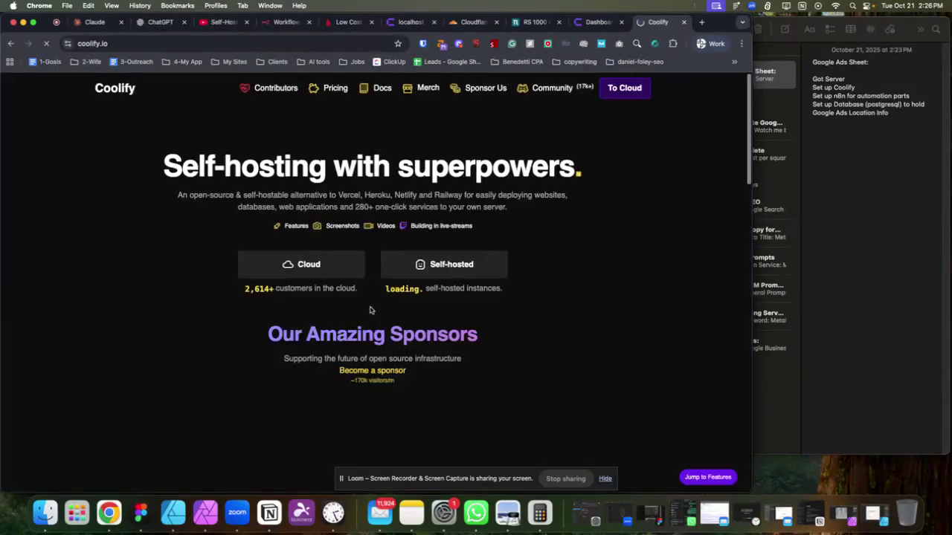
drag(154, 167, 577, 173)
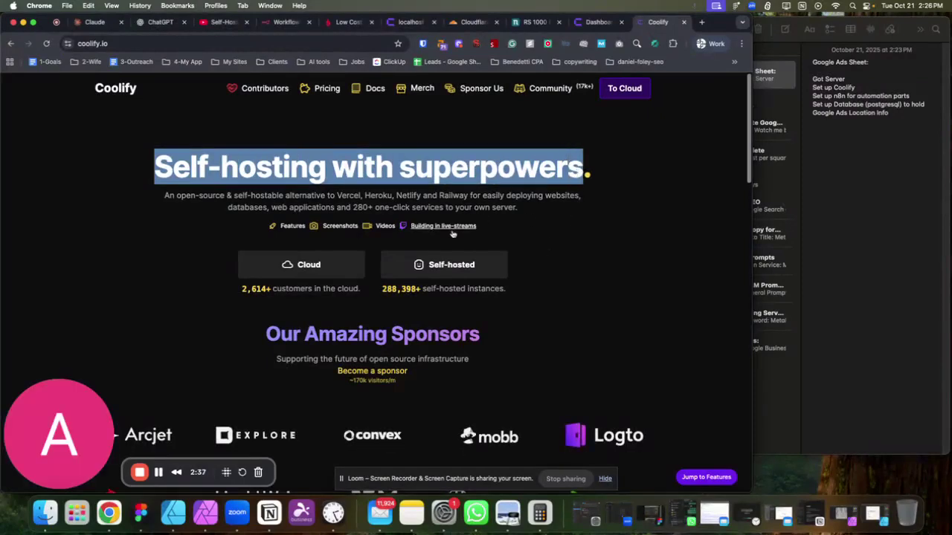
click(524, 206)
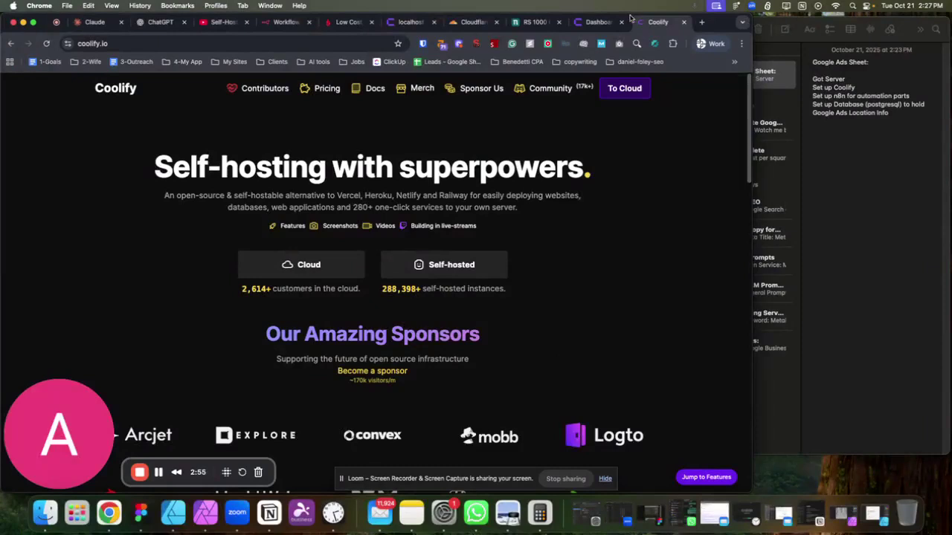
Return to the self-hosted Coolify dashboard and examine its projects, servers and complete navigation, hiding the camera bubble that covers it.
click(598, 22)
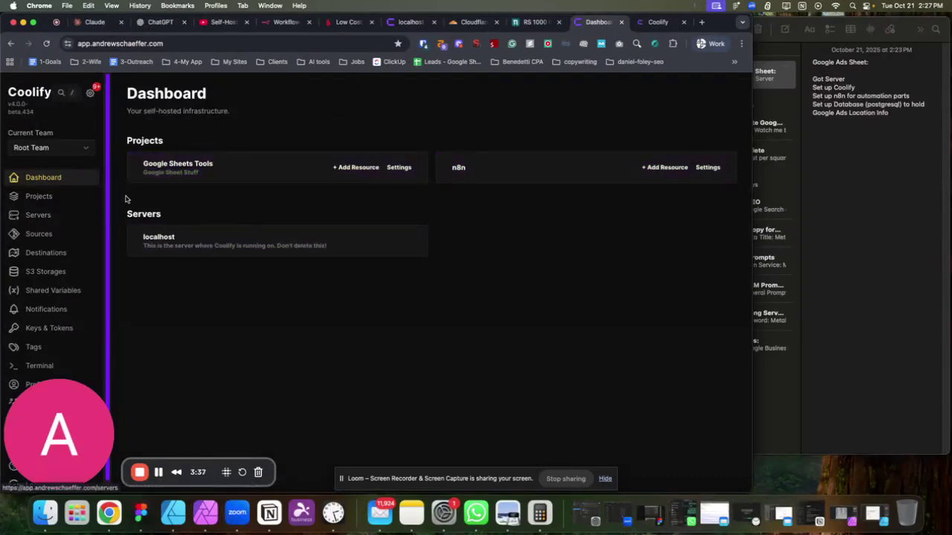
scroll(75, 227, down, 1)
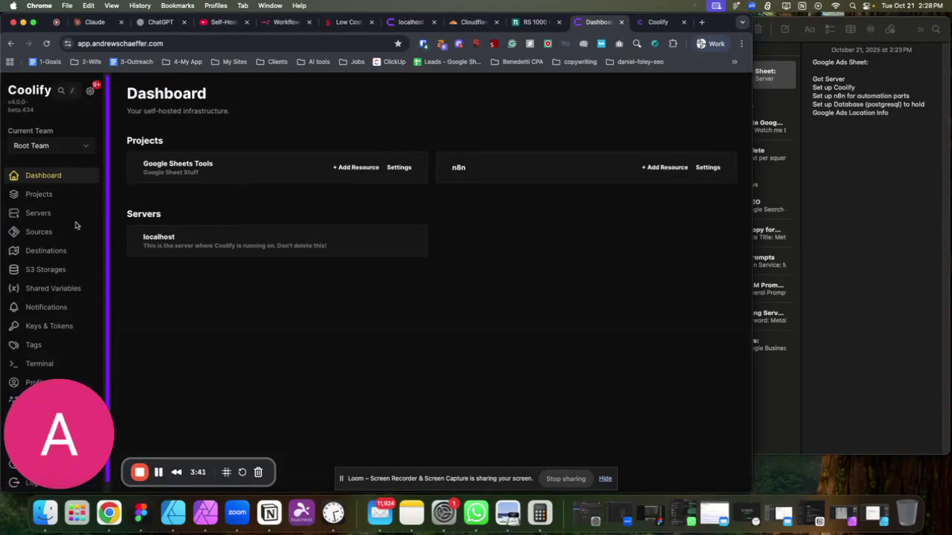
scroll(76, 225, down, 2)
mouse_move(63, 467)
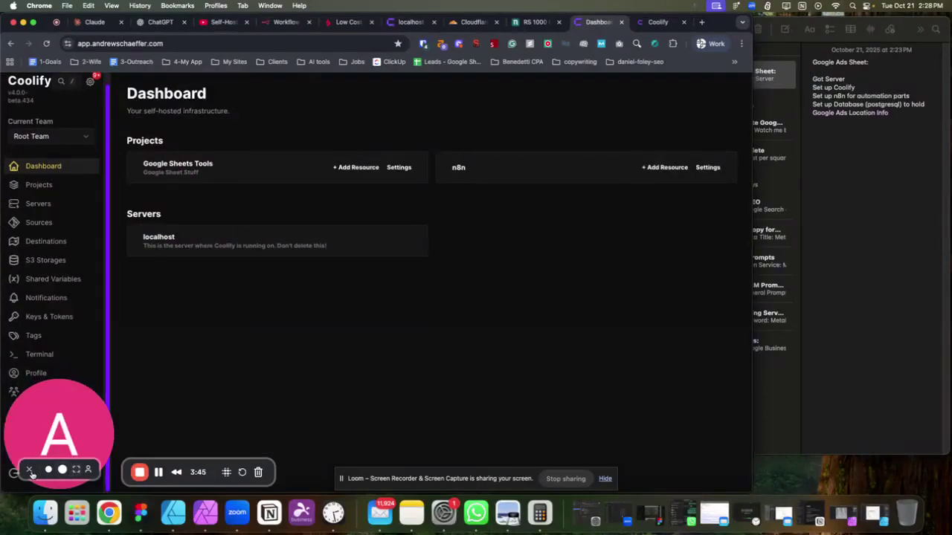
click(30, 472)
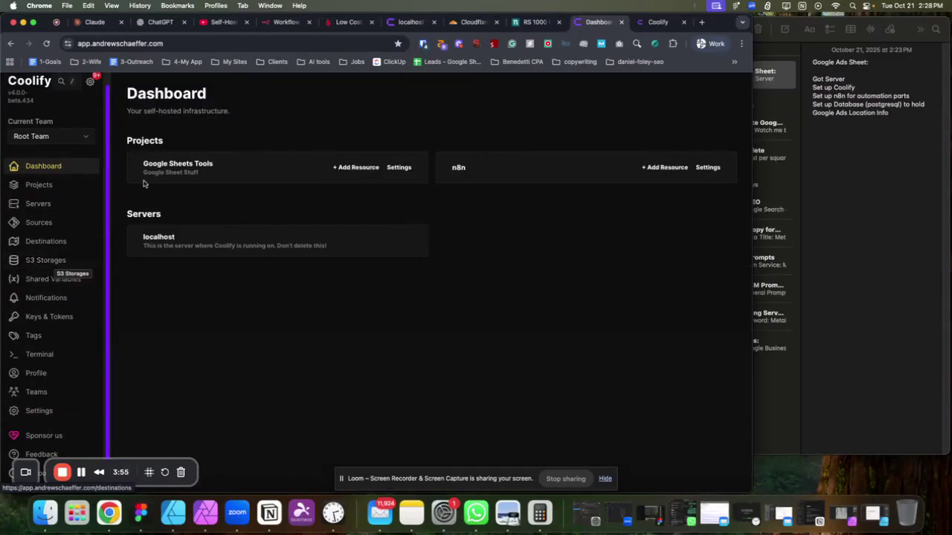
View the Backblaze B2 cloud storage page and check the projects and S3 storages configured in Coolify.
click(344, 22)
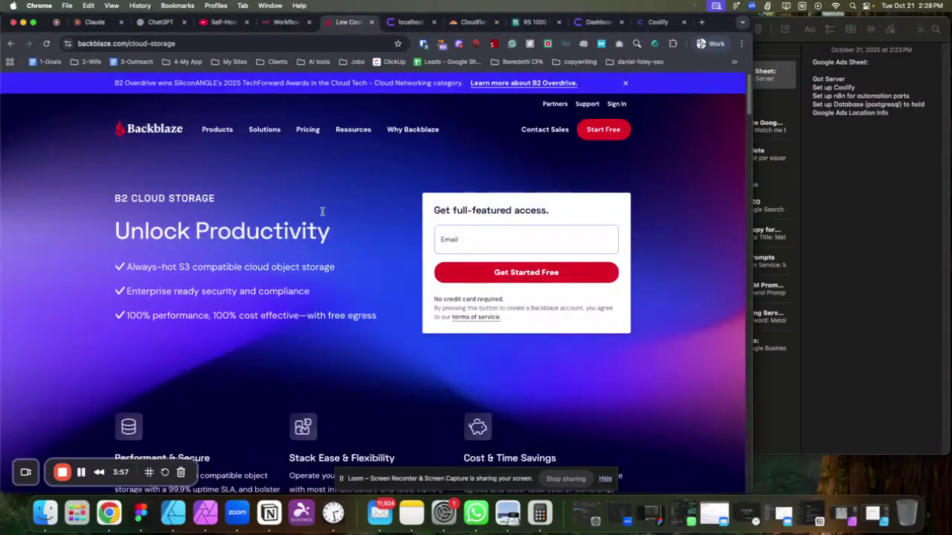
mouse_move(264, 129)
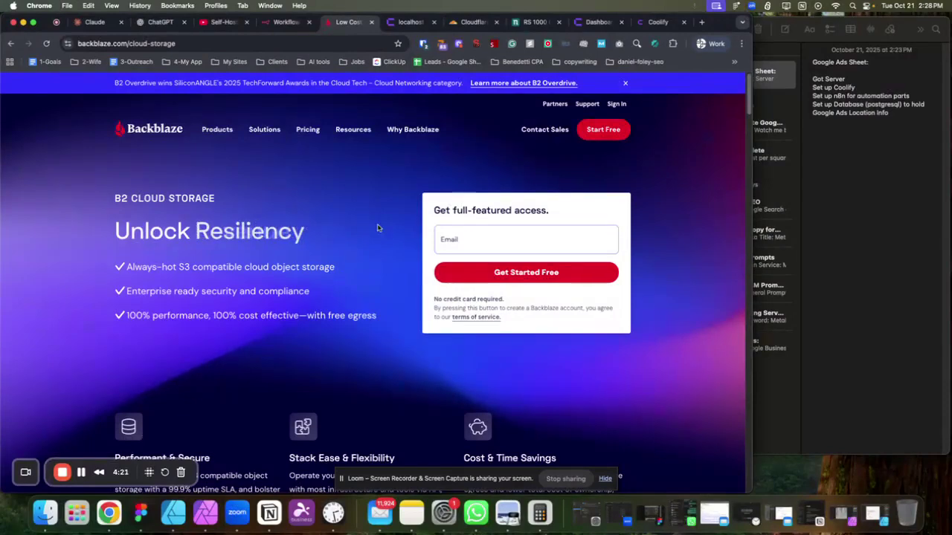
click(410, 22)
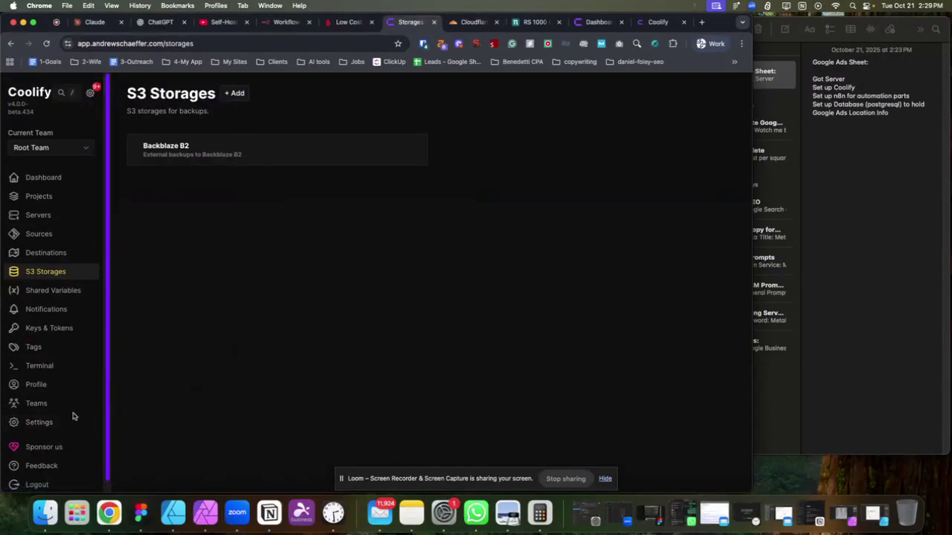
click(50, 196)
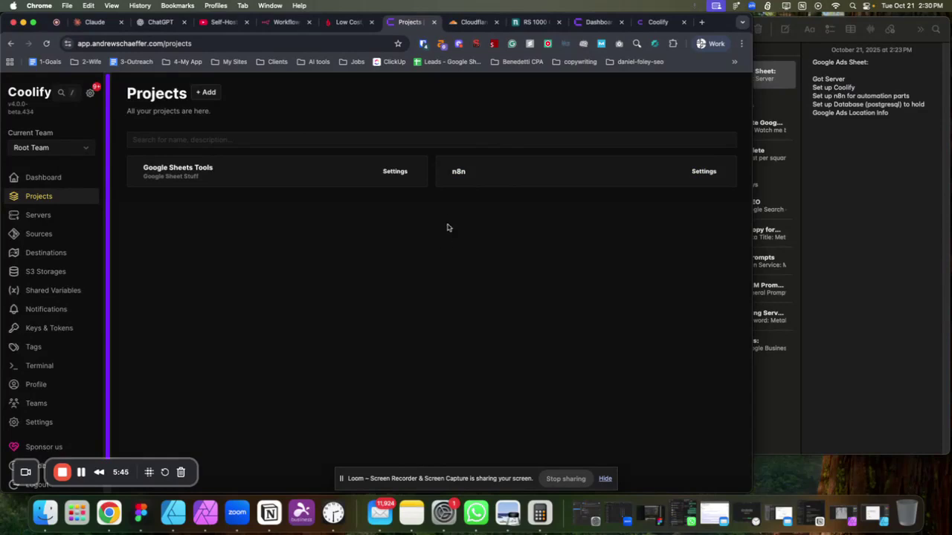
click(43, 276)
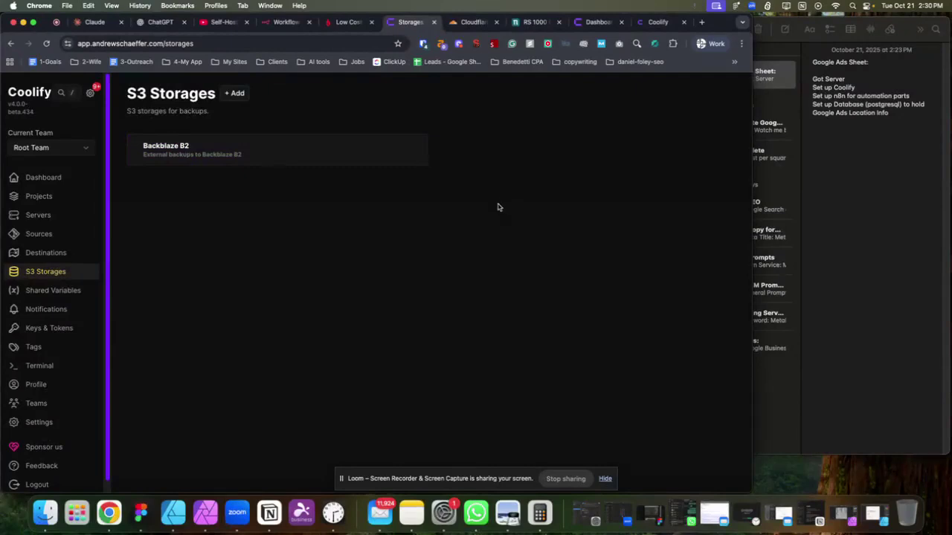
Switch to the self-hosted n8n workflows overview and start a new workflow from scratch.
click(293, 24)
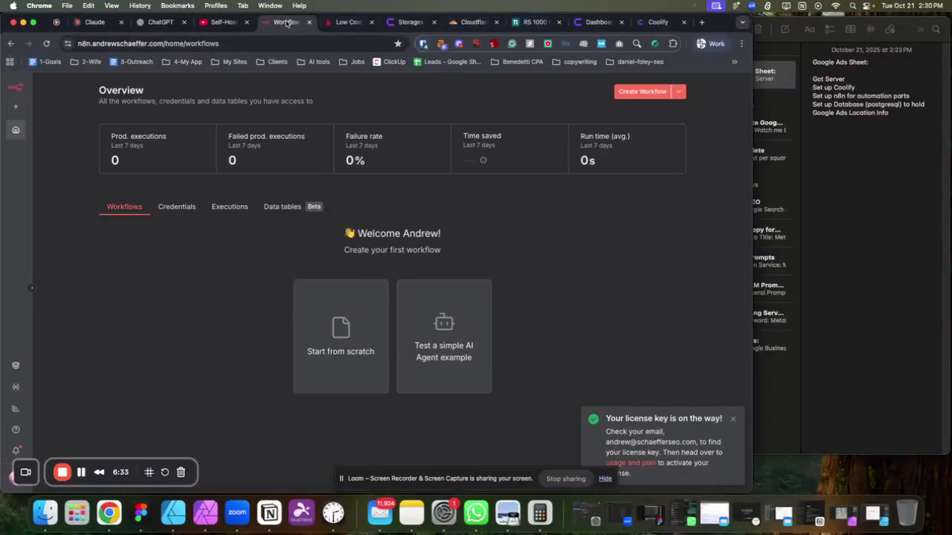
click(408, 22)
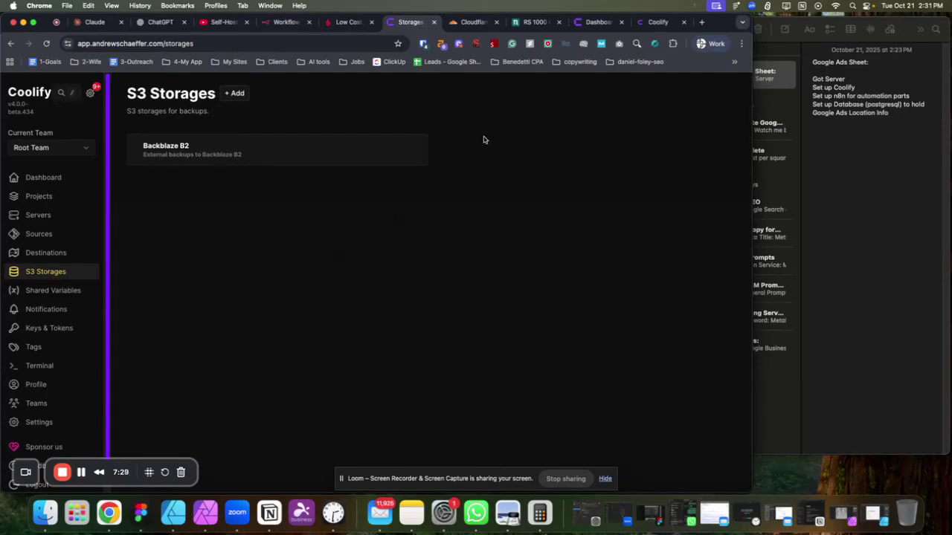
click(533, 22)
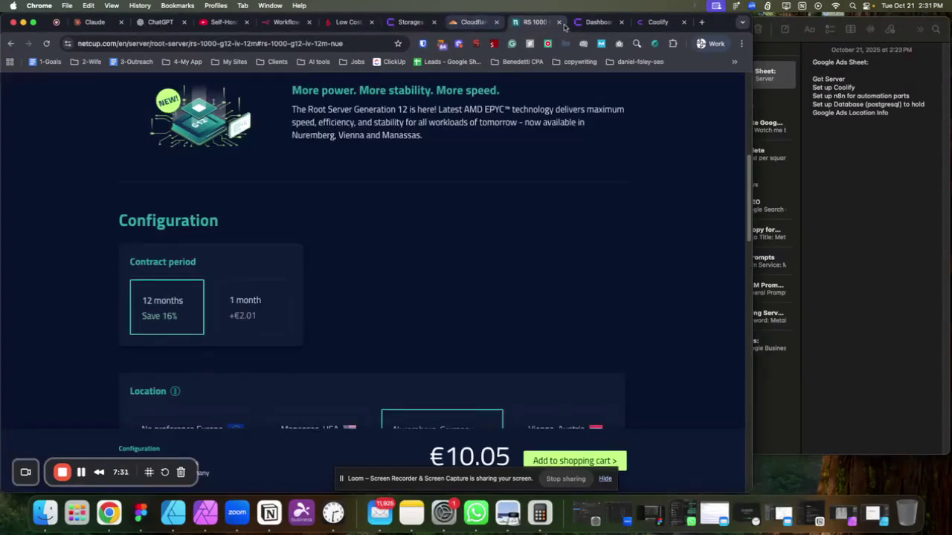
click(286, 22)
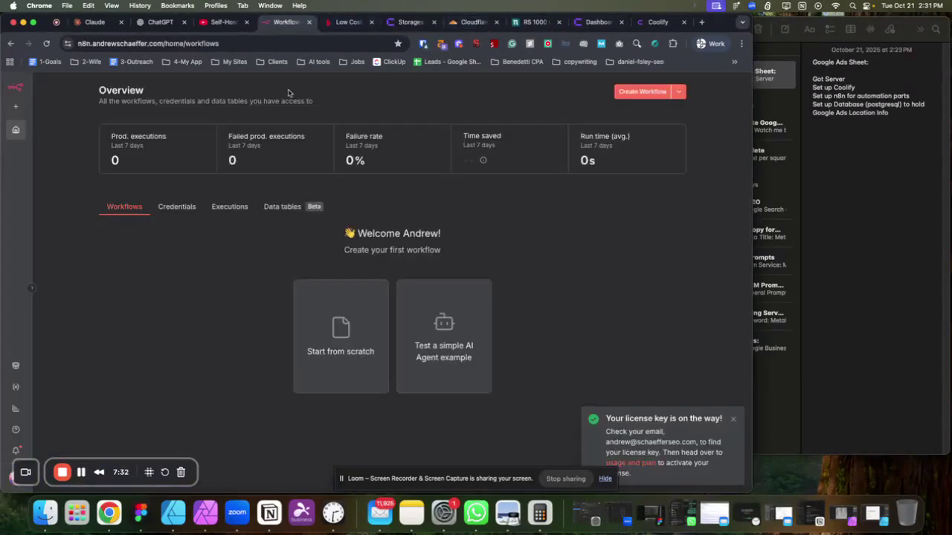
click(331, 341)
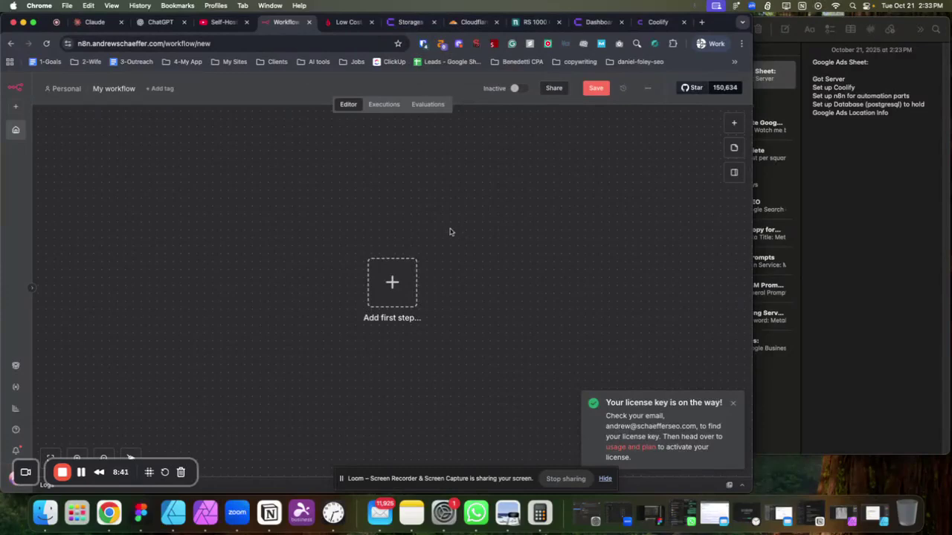
Return to the netcup RS 1000 G12 order page and review its contract period and server location options.
click(523, 32)
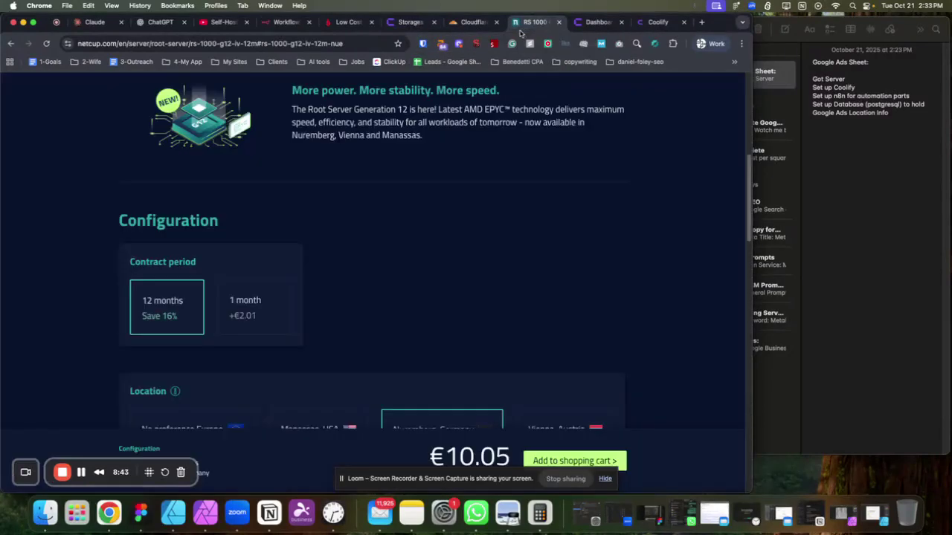
scroll(318, 223, down, 1)
scroll(321, 223, down, 3)
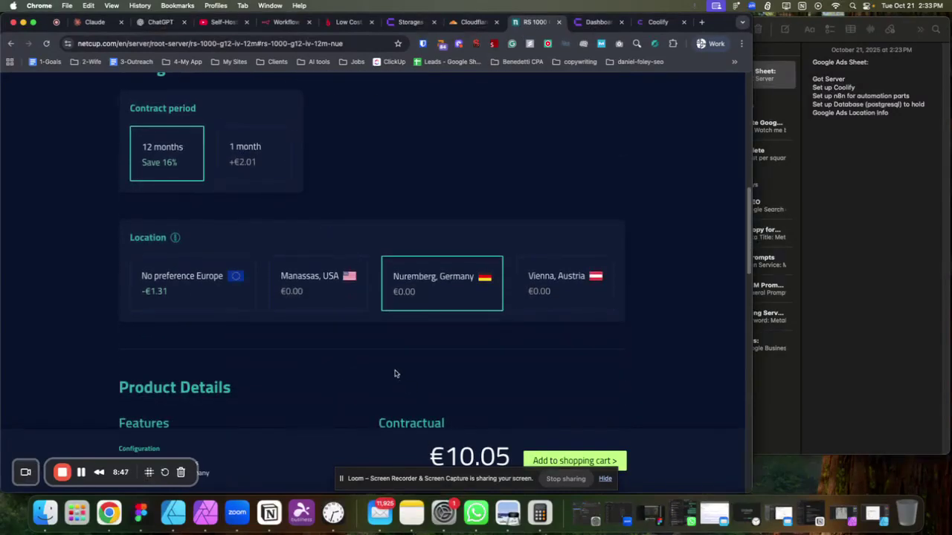
Check the RS 1000 G12 location options once more and go back to the server's headline specifications.
scroll(396, 374, down, 1)
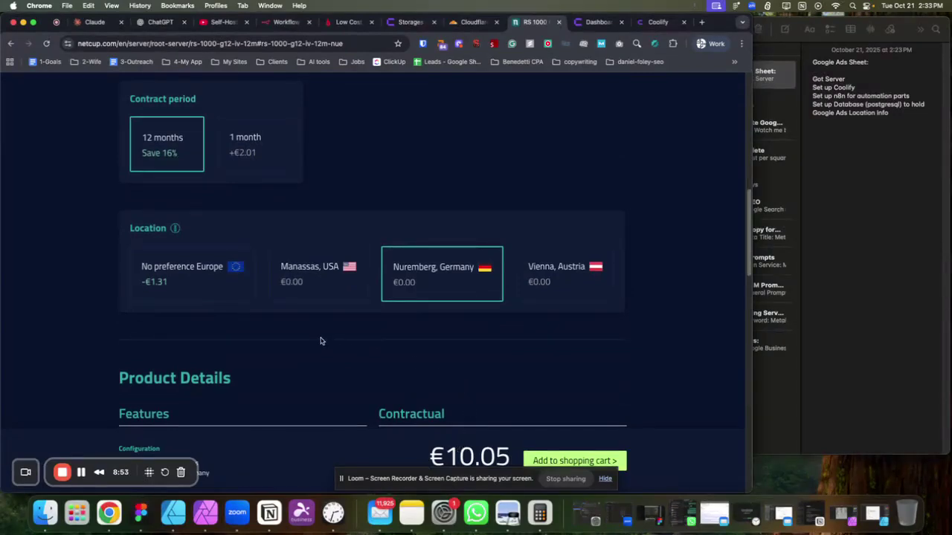
scroll(320, 341, up, 5)
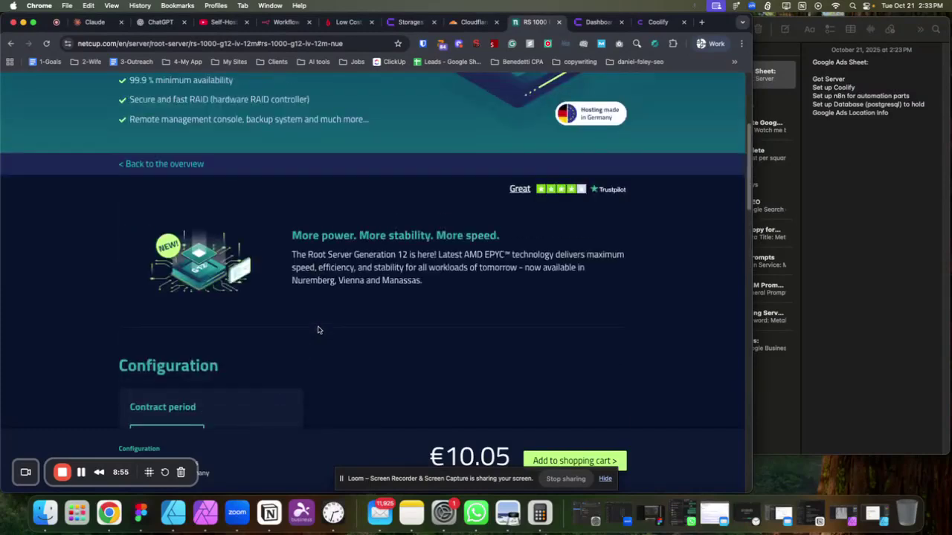
scroll(317, 330, up, 3)
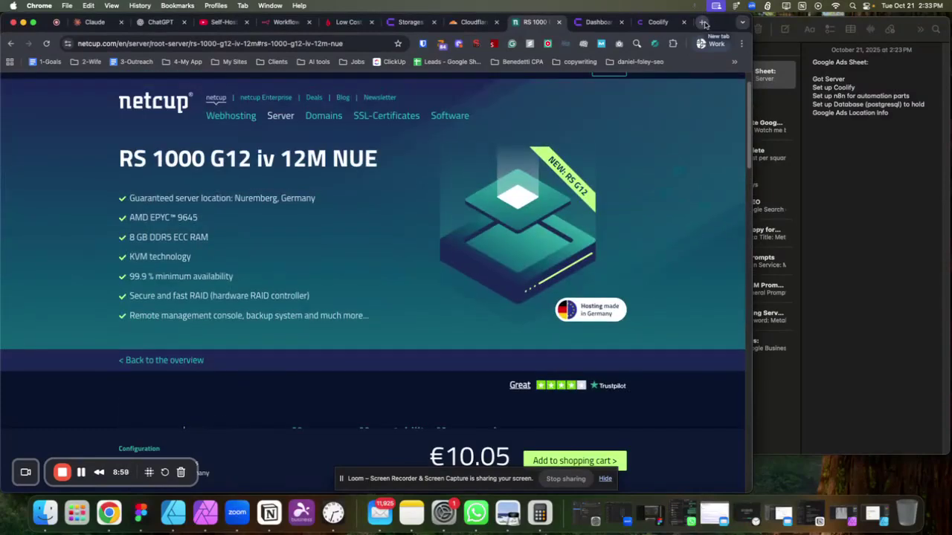
Search Google for "n8n pricing" in a new tab and open n8n's official plans and pricing page.
click(703, 22)
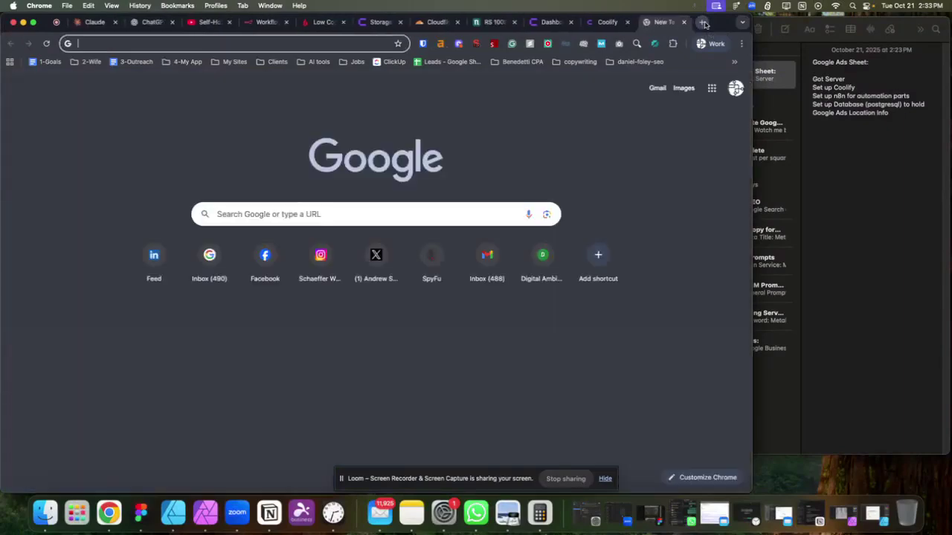
text(n8n)
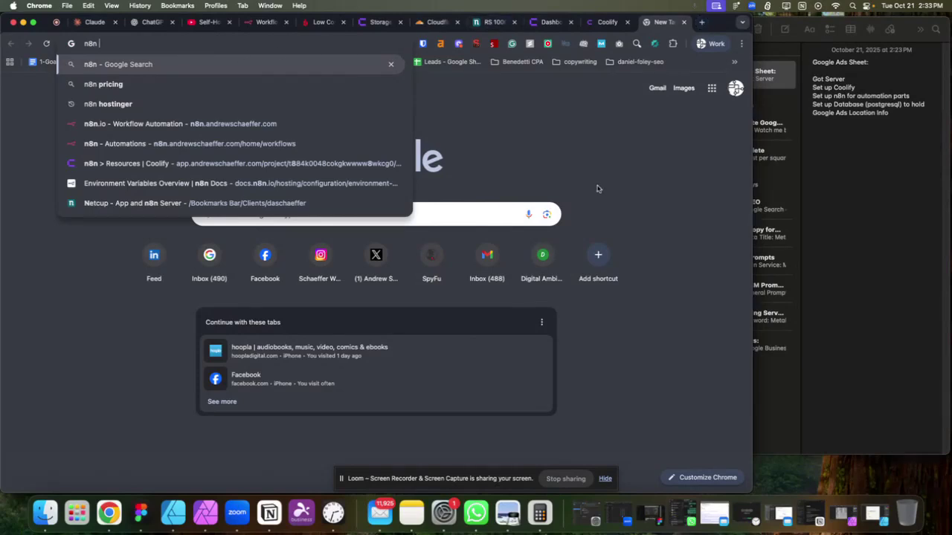
text(pricing)
key(Return)
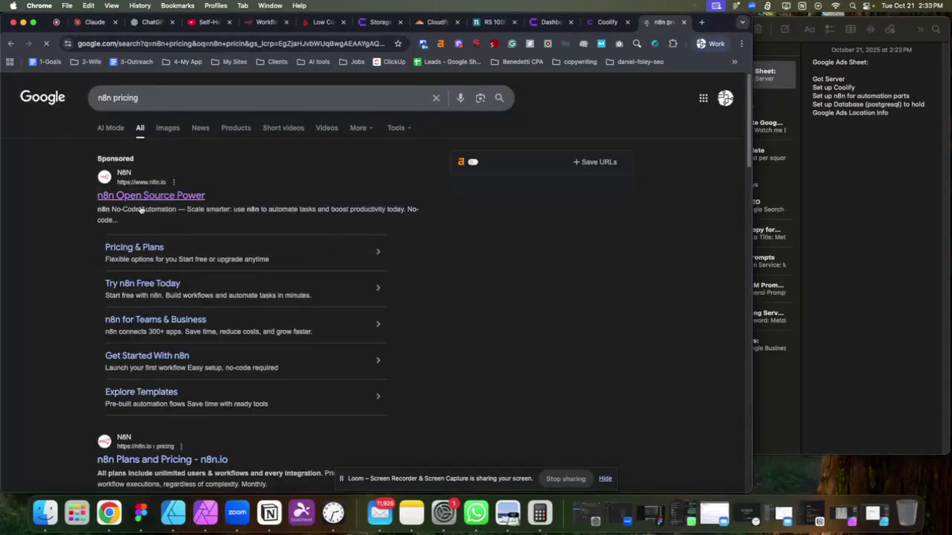
scroll(174, 349, down, 2)
click(162, 370)
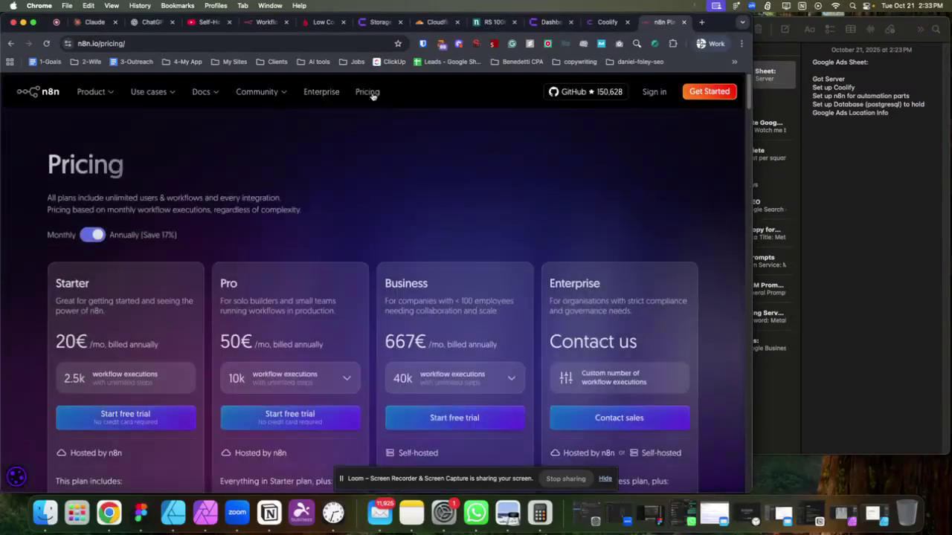
Compare the annual-billing prices, workflow execution limits and hosting types of n8n's Starter, Pro, Business and Enterprise plans.
scroll(56, 281, down, 2)
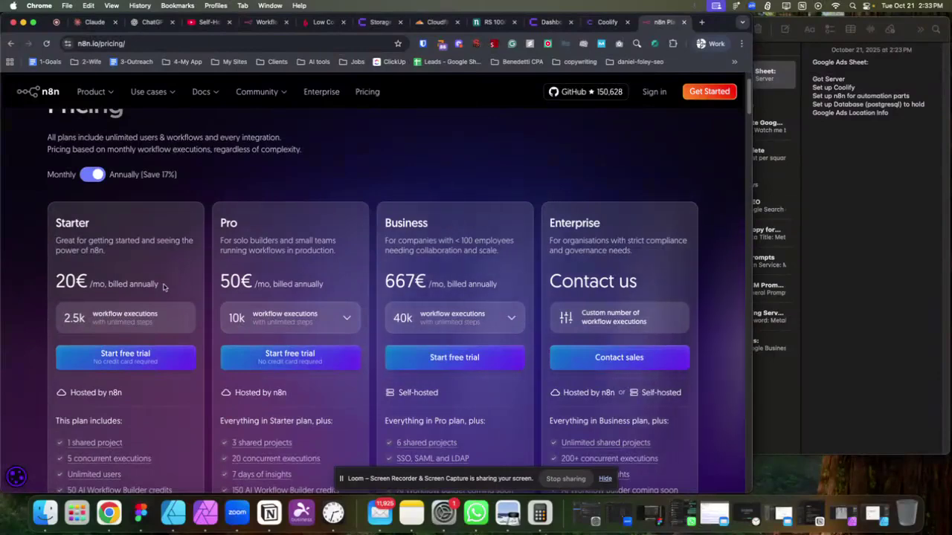
scroll(164, 287, up, 2)
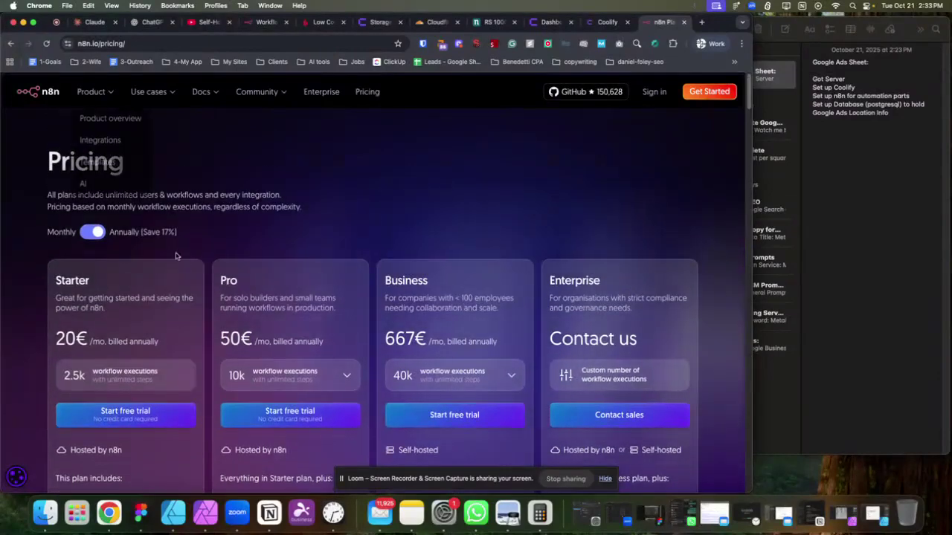
scroll(179, 290, down, 2)
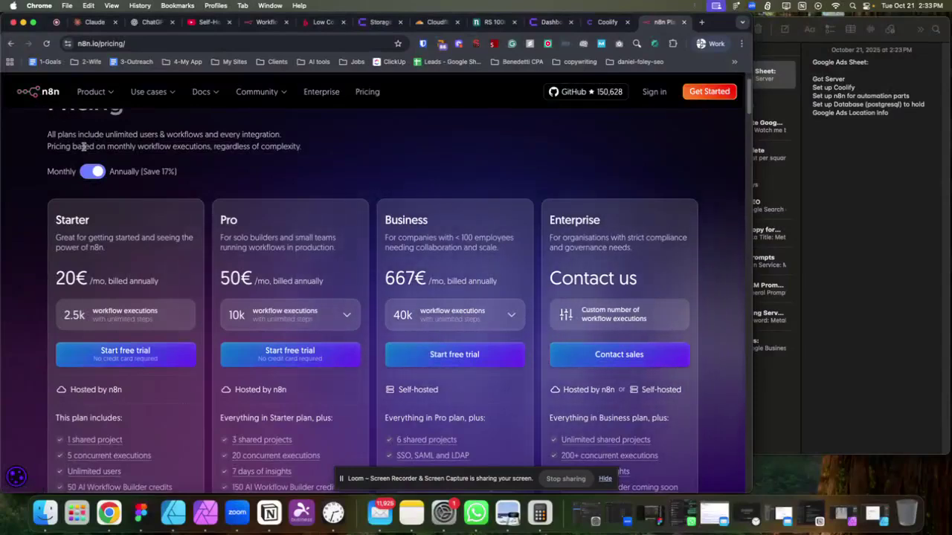
Return to the netcup RS 1000 G12 page and review the server's listed features to compare with n8n's plans.
click(491, 22)
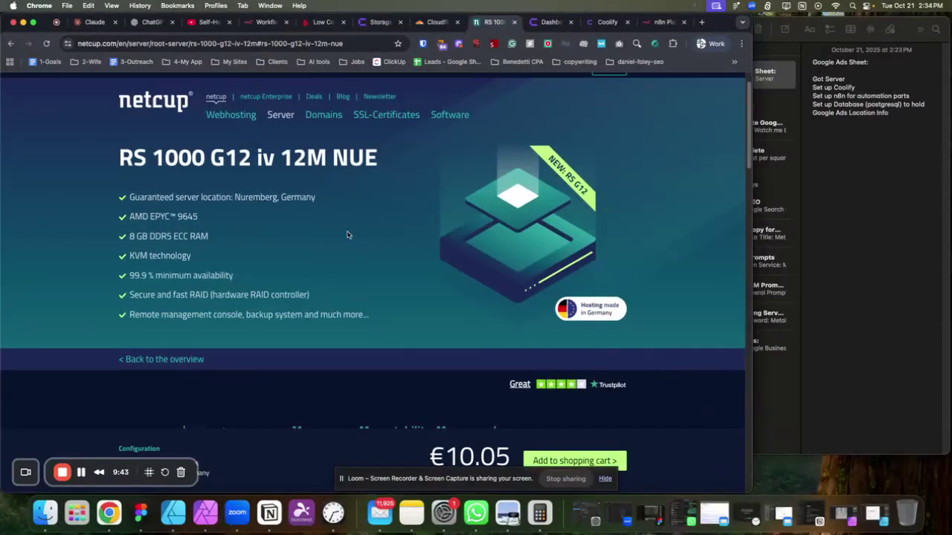
scroll(347, 235, down, 2)
scroll(346, 235, up, 1)
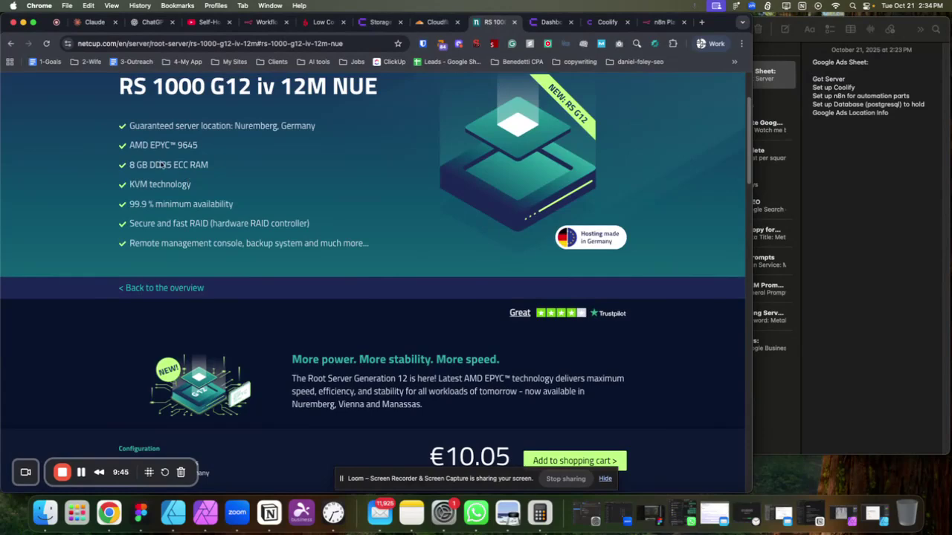
scroll(283, 231, up, 2)
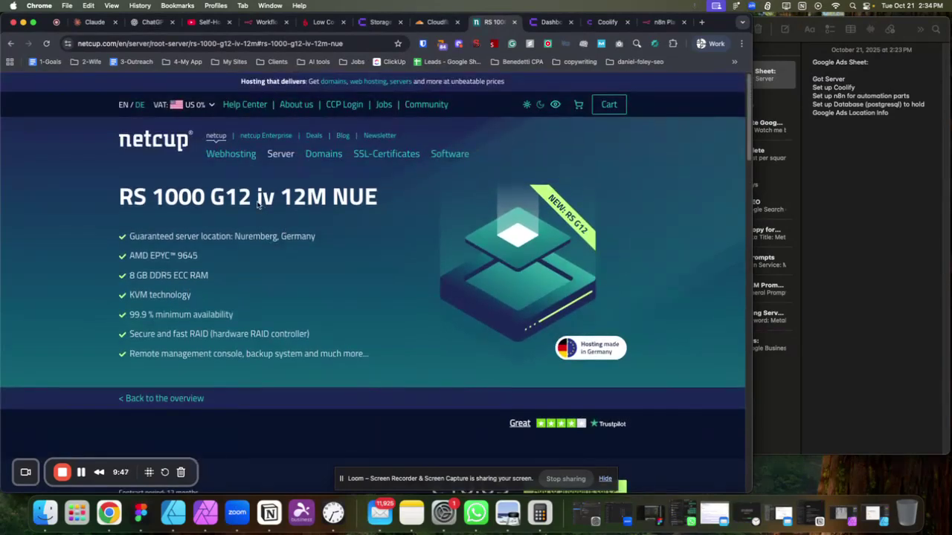